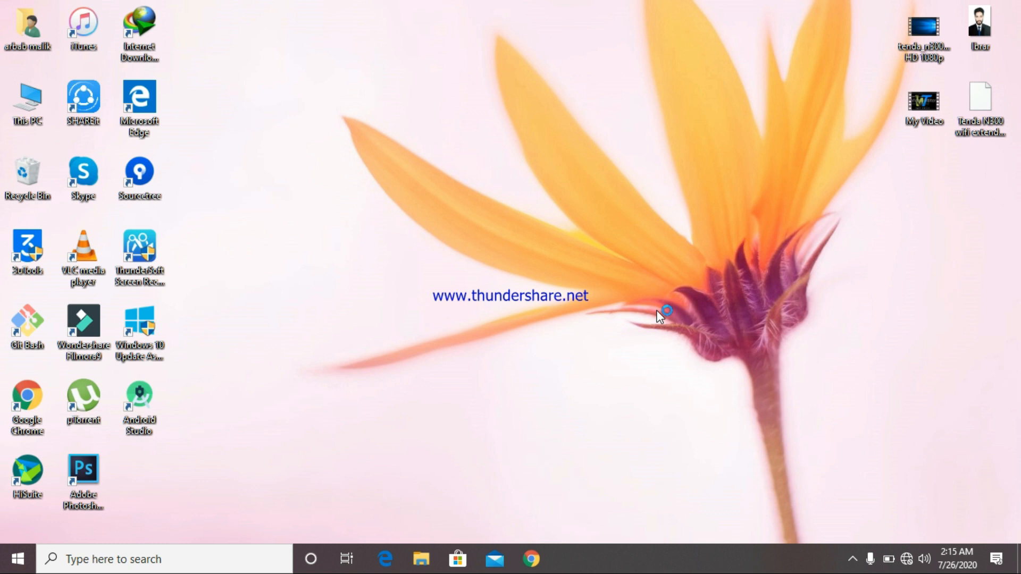
- Load 192.168.0.1 in Chrome and complete the quick setup wizard with Dynamic IP
click(534, 562)
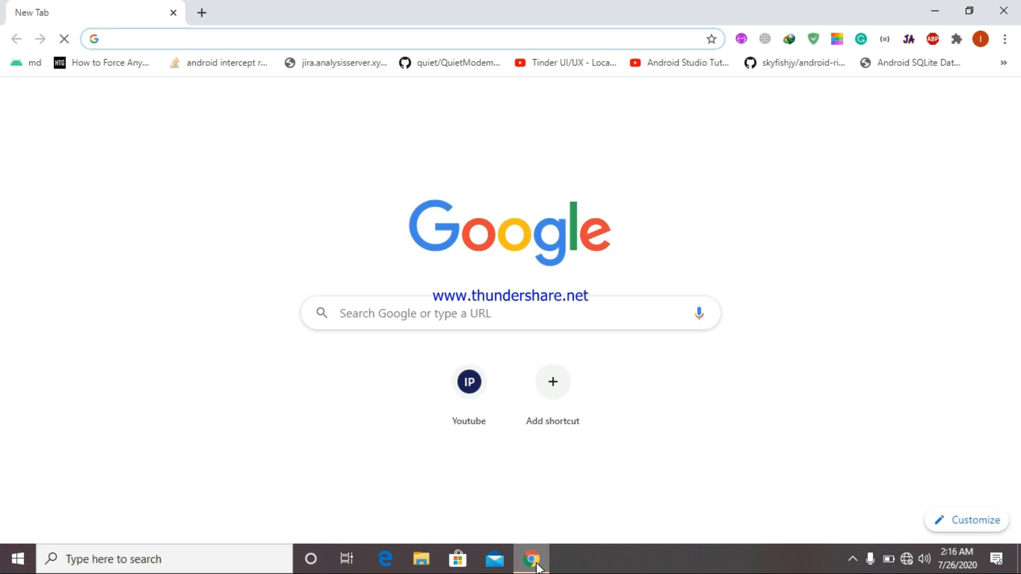
text(192)
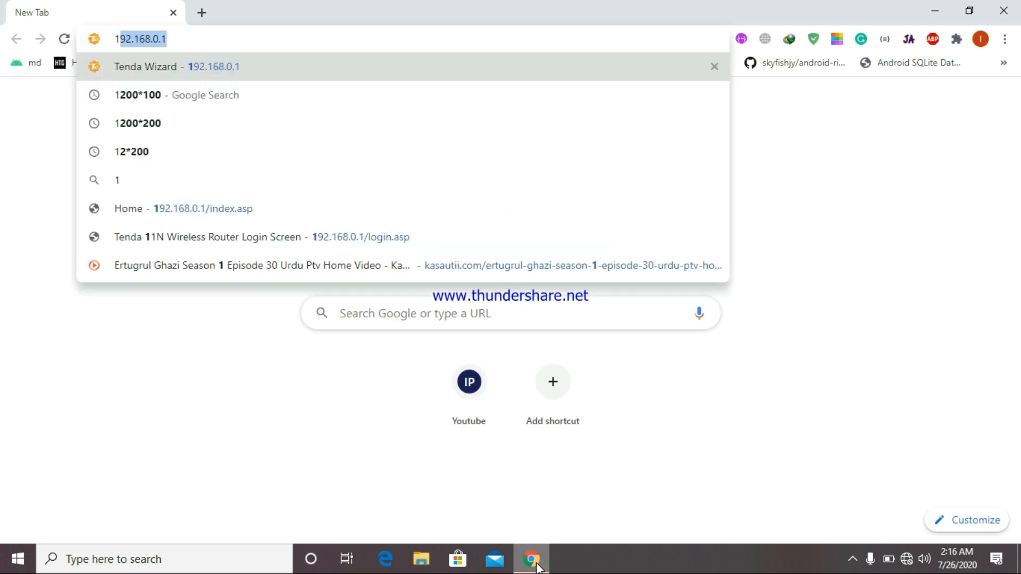
text(.16)
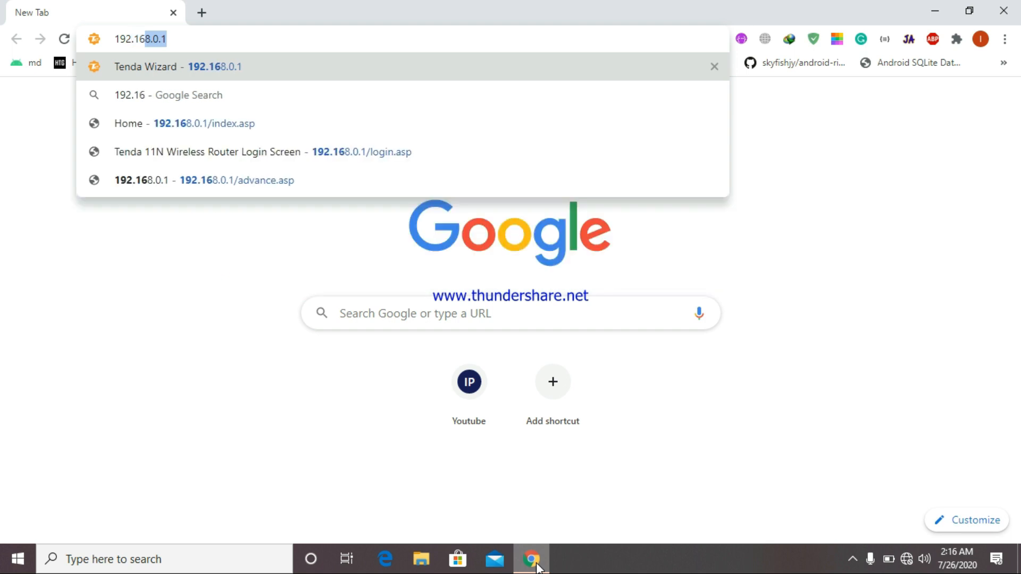
text(8.0.1)
key(Return)
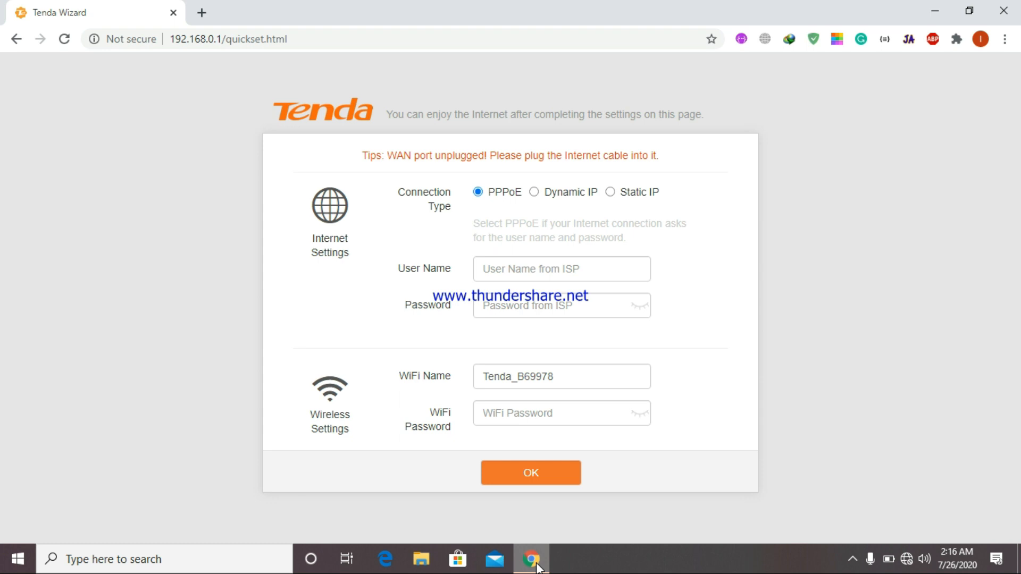
click(534, 192)
click(514, 469)
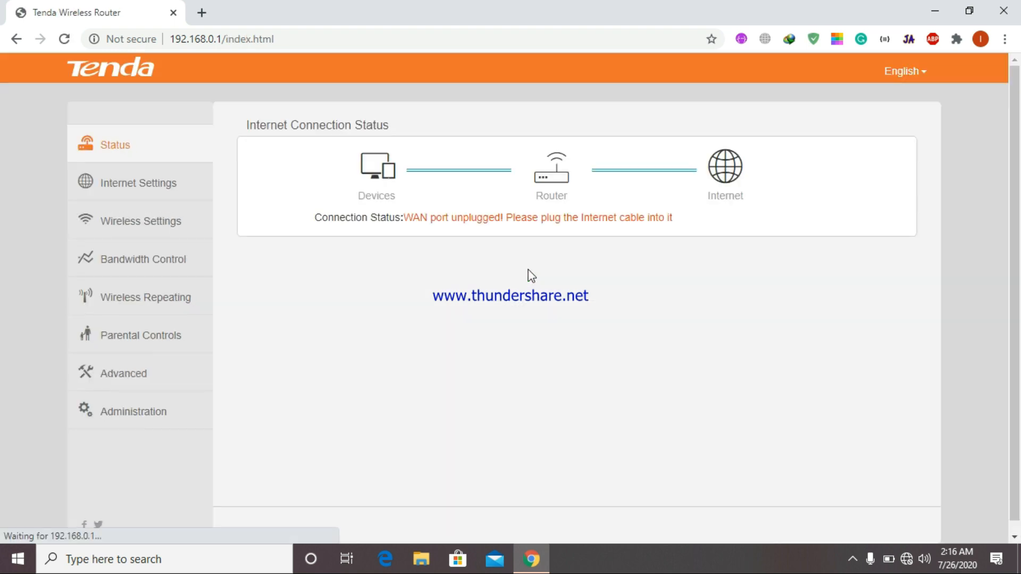
- Rename the WiFi network from Tenda_B69978 to 'home 3'
click(143, 232)
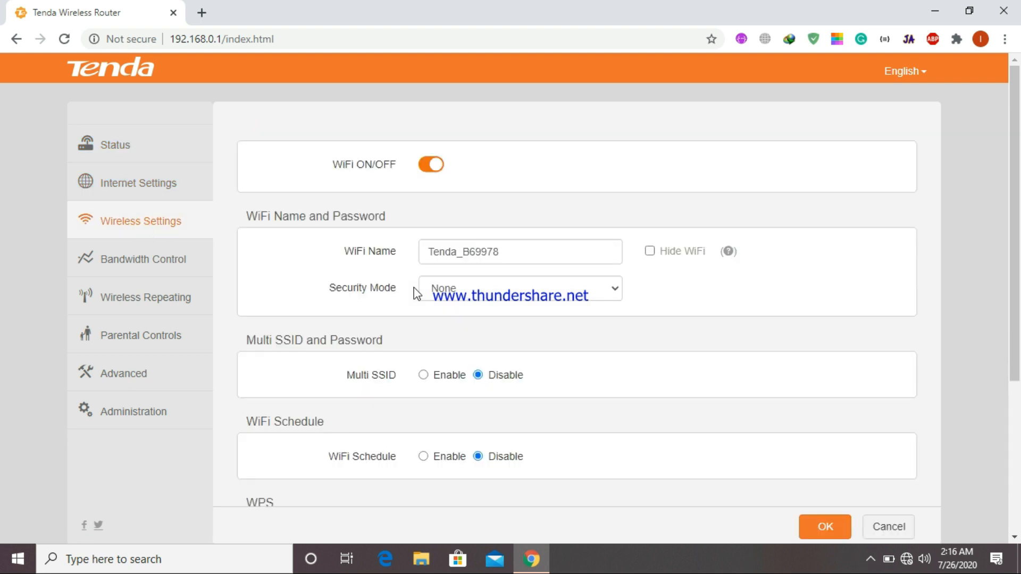
double_click(508, 257)
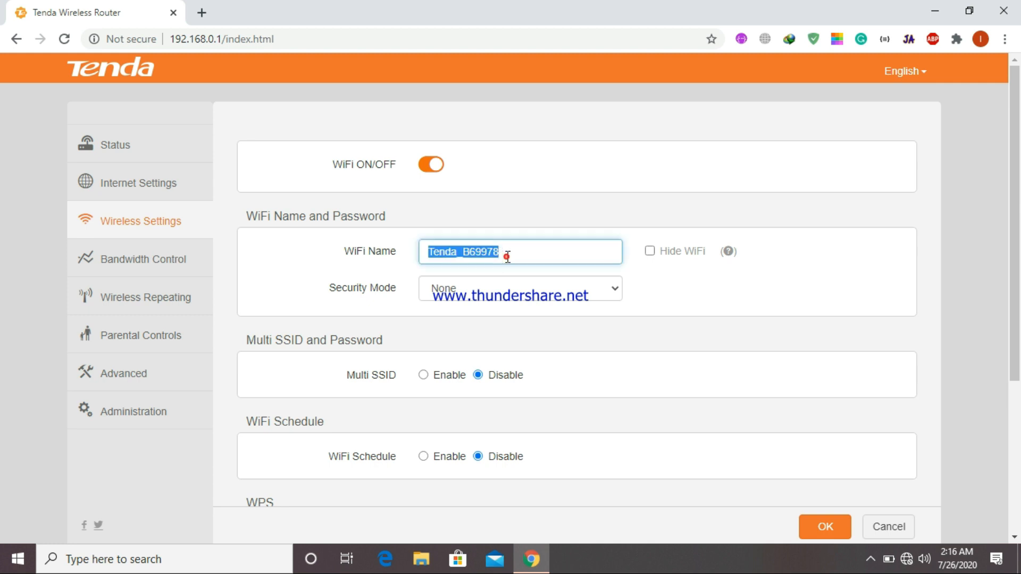
key(BackSpace)
text(home3)
key(BackSpace)
text(3)
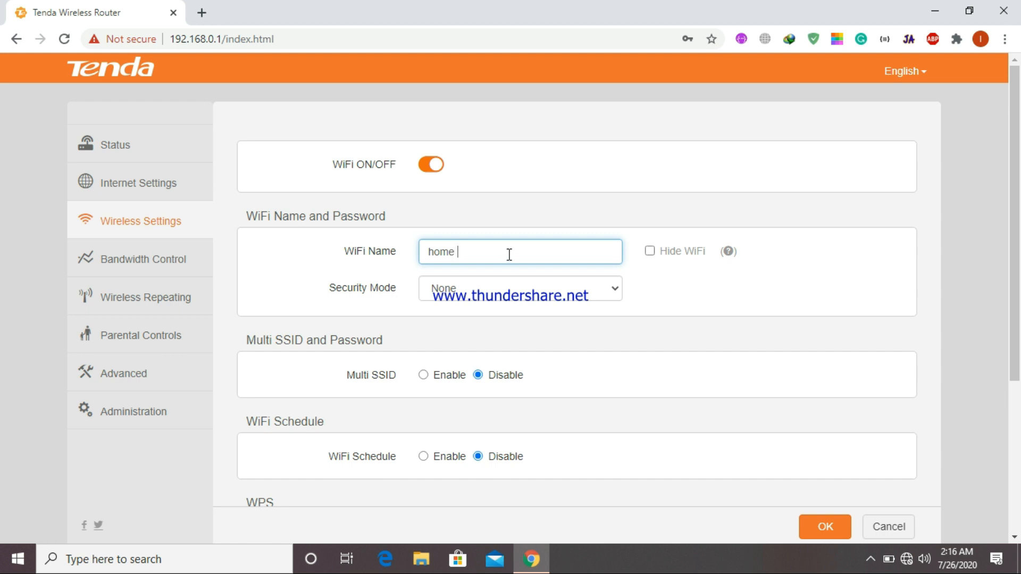
- Secure the WiFi with WPA/WPA2-PSK Mixed and a password, save, and accept the reconnect warning
click(478, 289)
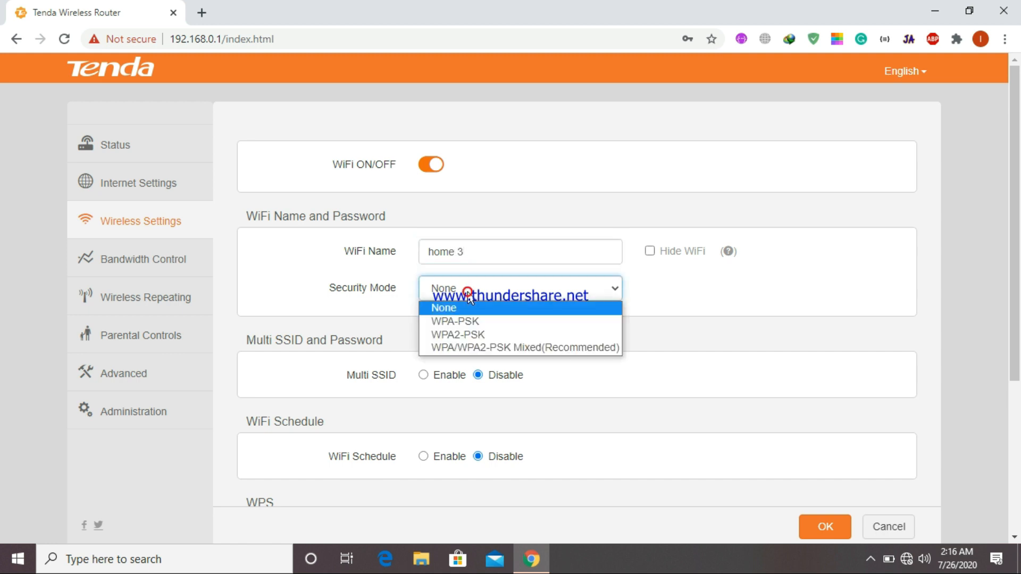
click(458, 351)
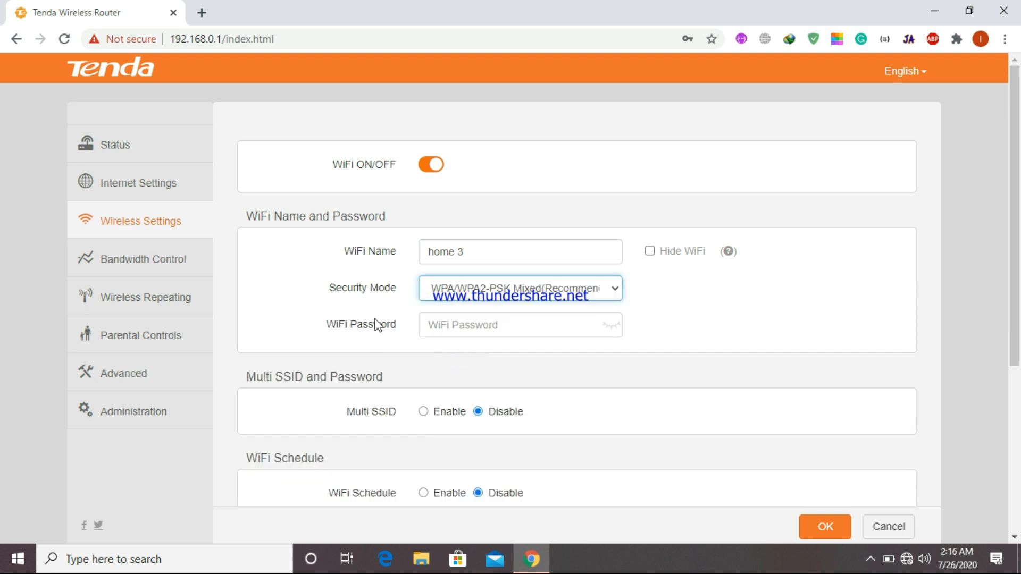
click(468, 330)
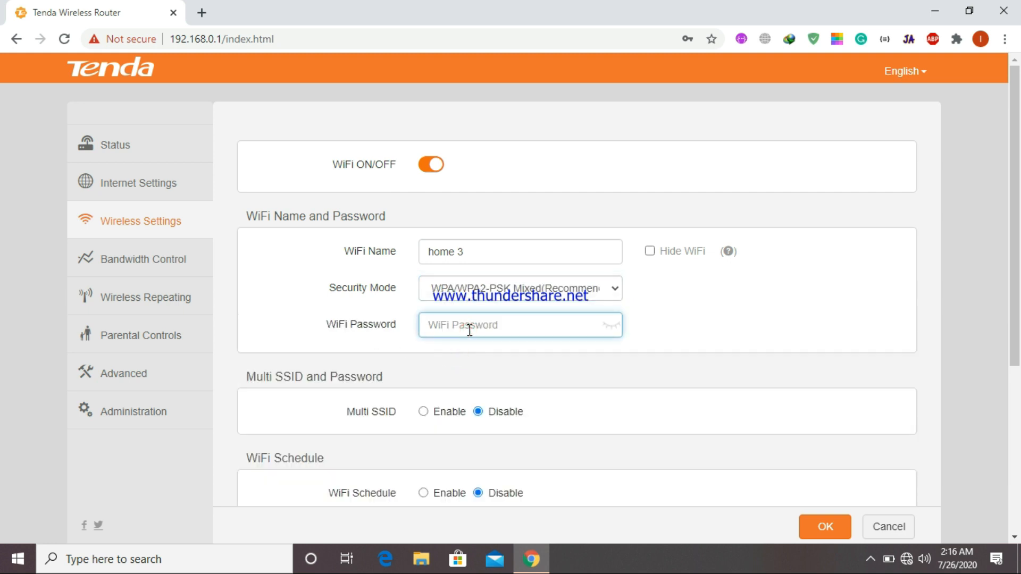
text(12345678910)
click(817, 537)
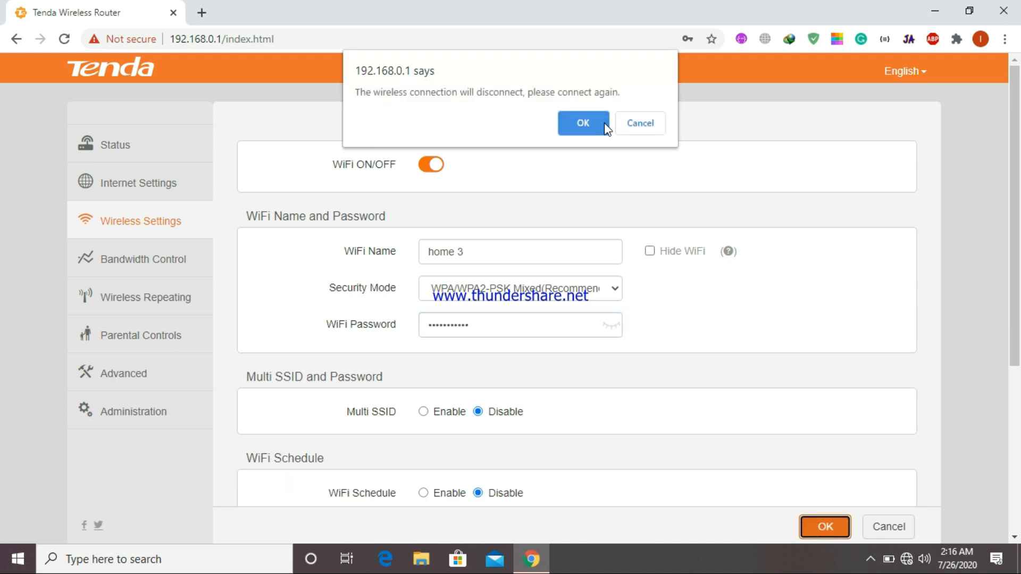
click(583, 123)
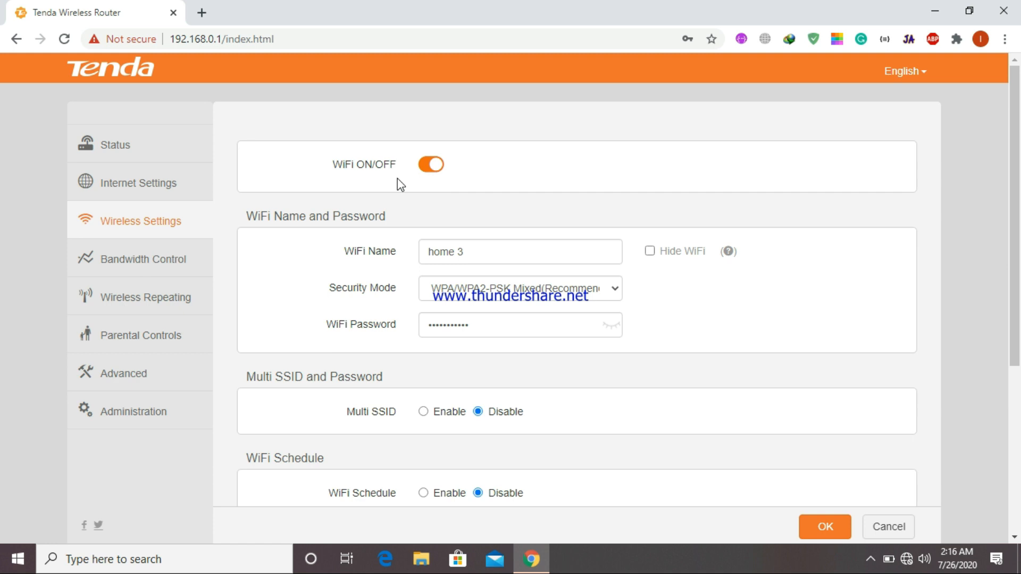
click(133, 175)
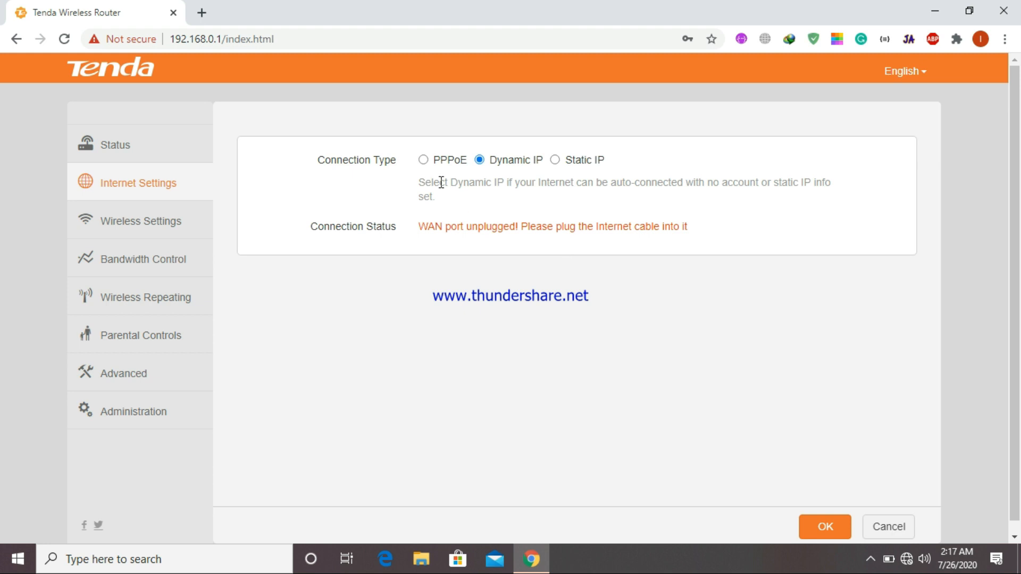
- Switch the internet connection to PPPoE, enter the ISP user name and password, and save
click(423, 161)
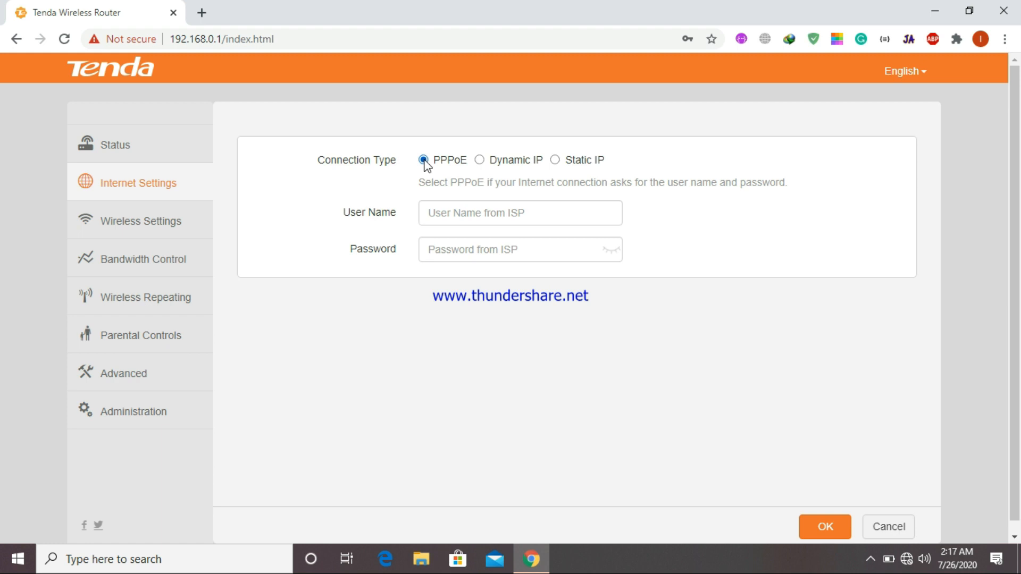
click(448, 209)
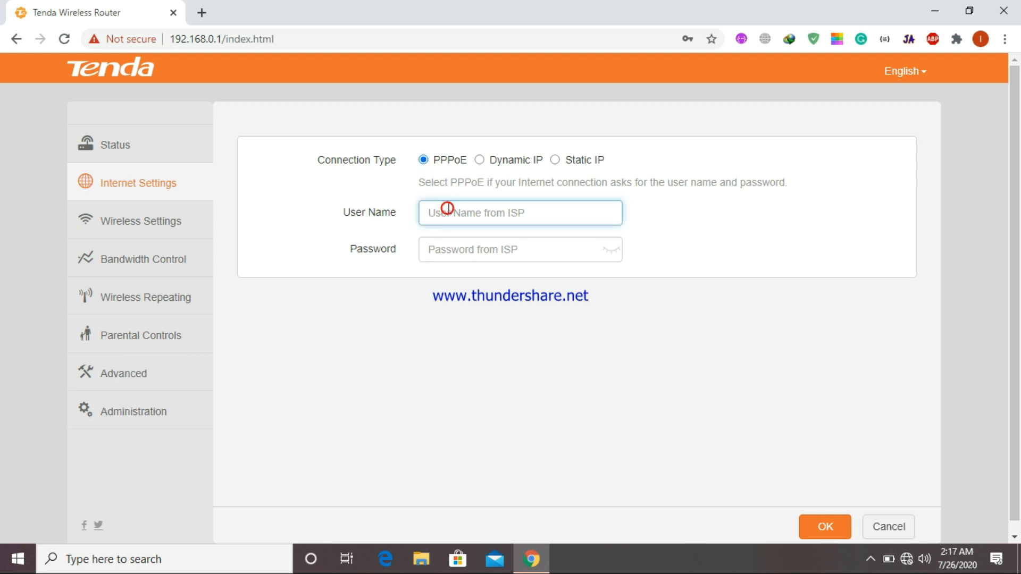
click(451, 247)
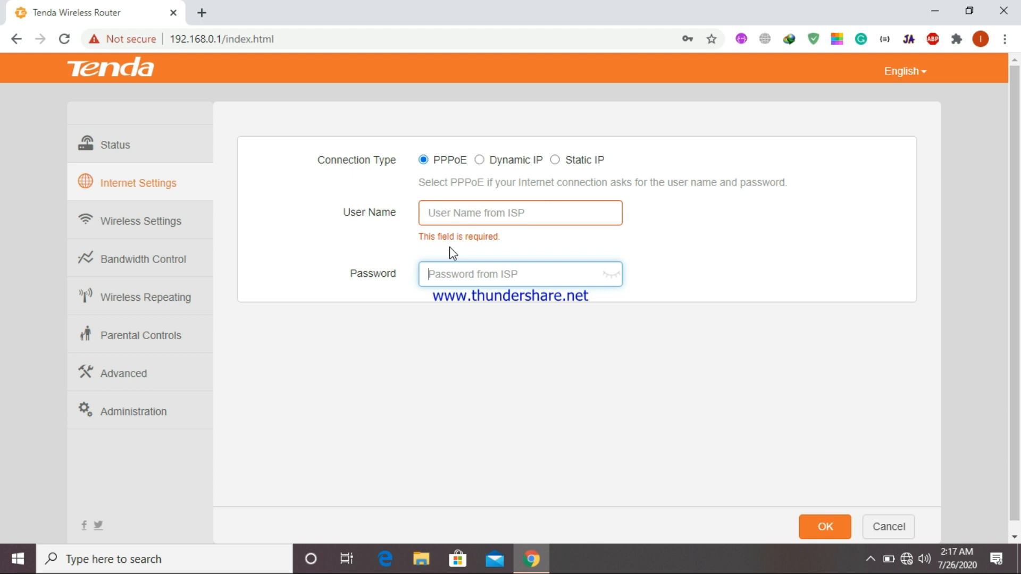
click(460, 211)
text(abcd)
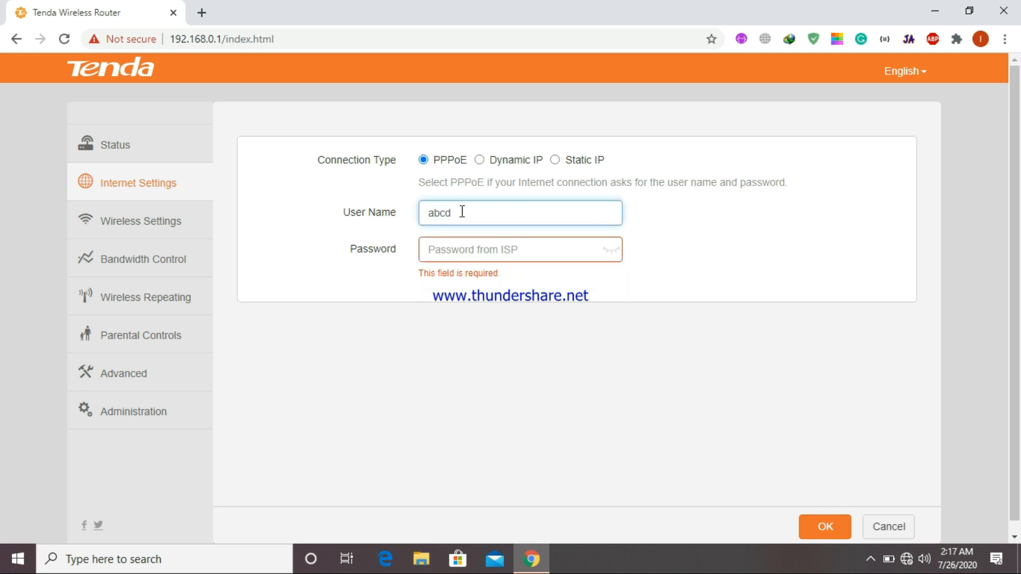
click(436, 251)
text(abcde)
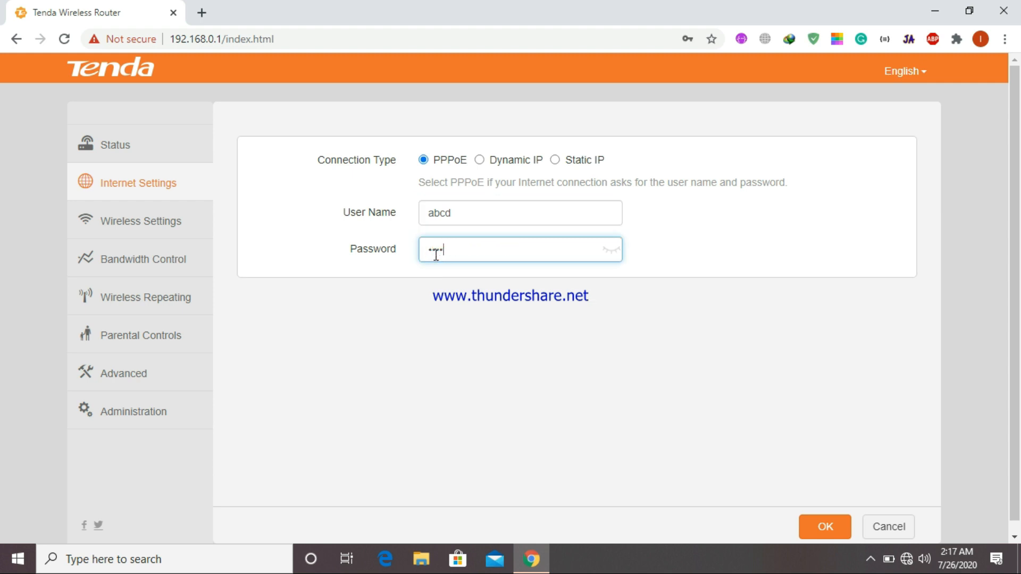
click(825, 527)
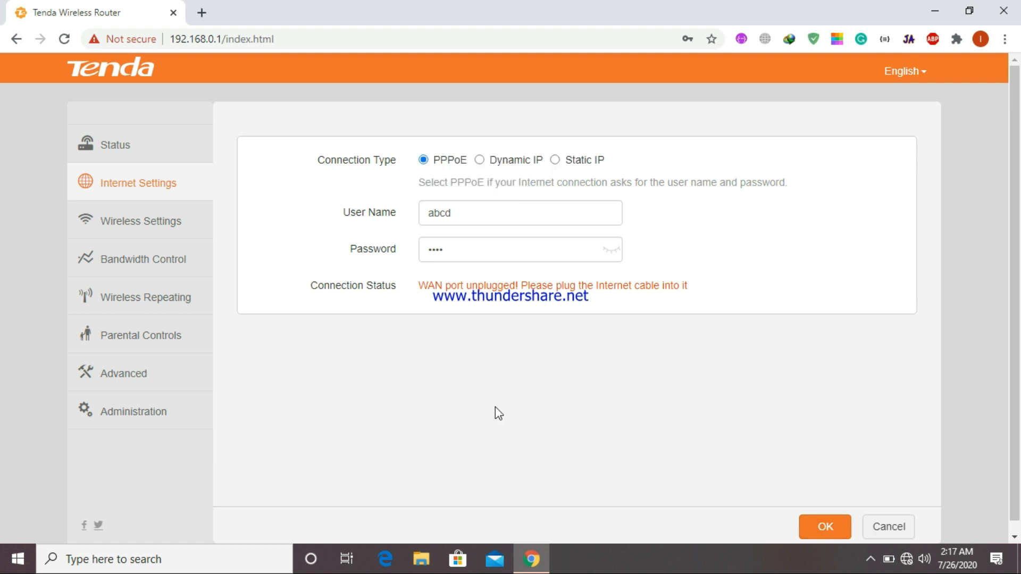
click(107, 378)
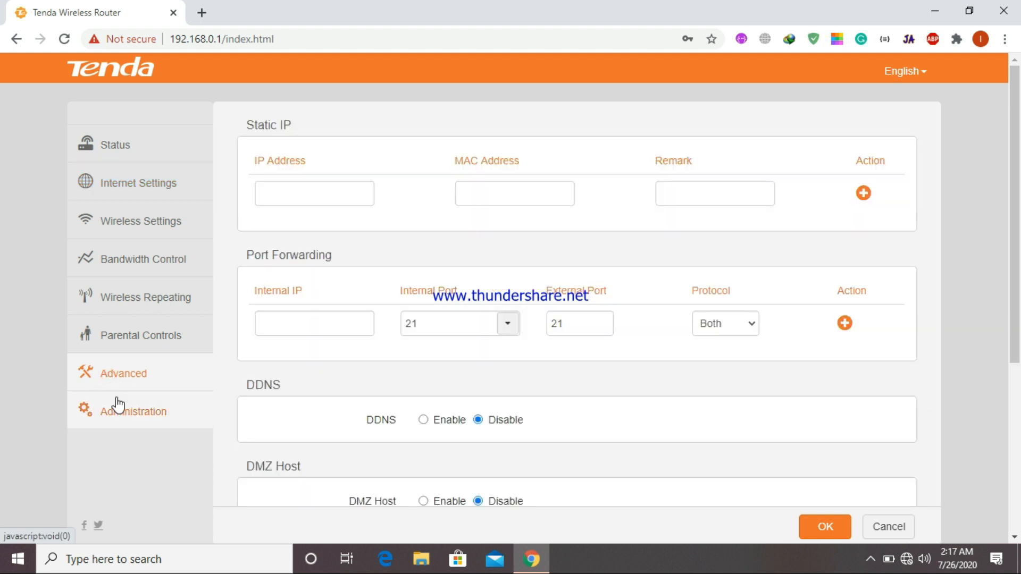
- On the Administration page, set Service Name to Manual with 'advs' and save
click(118, 405)
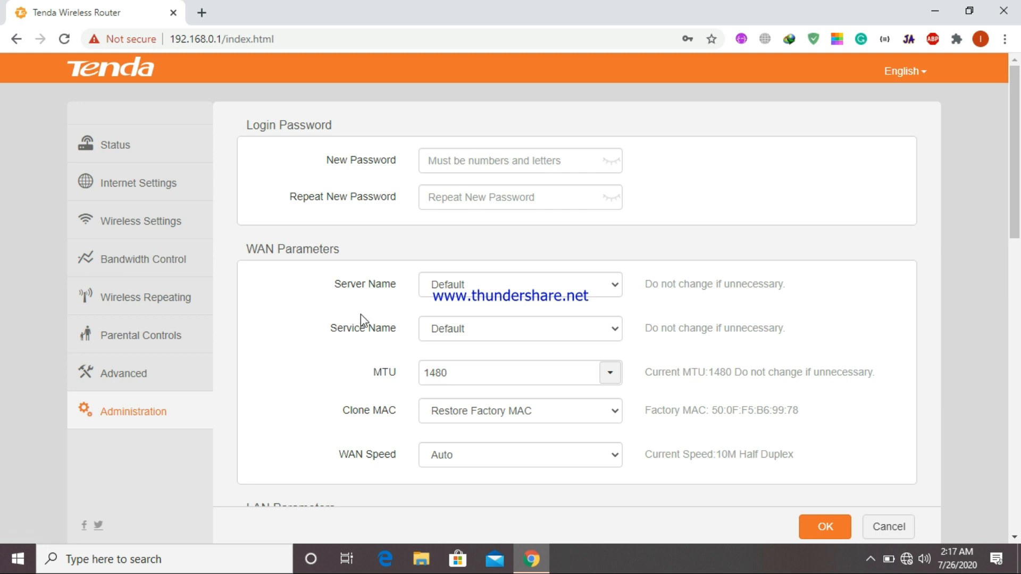
click(461, 330)
click(457, 360)
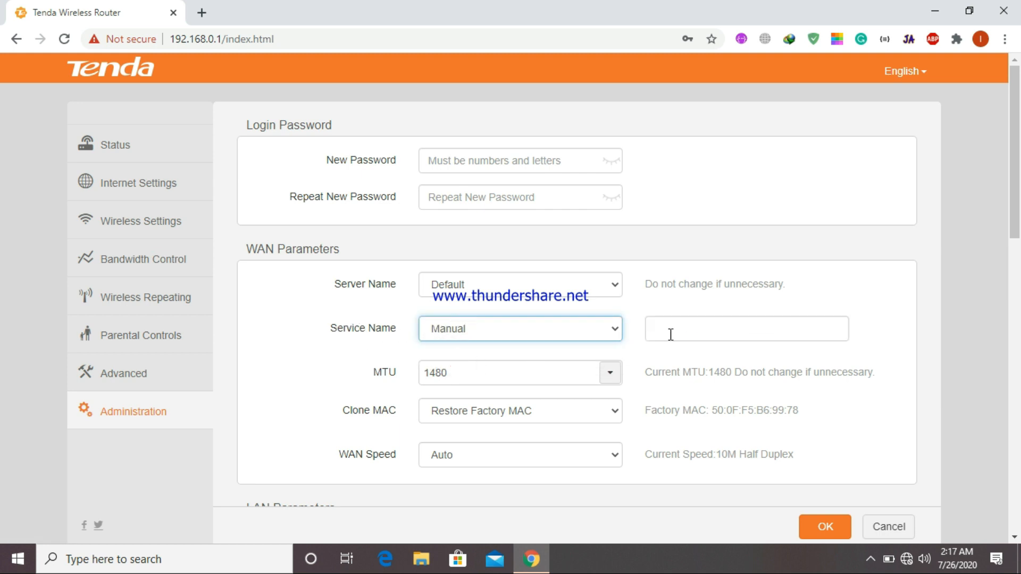
click(673, 330)
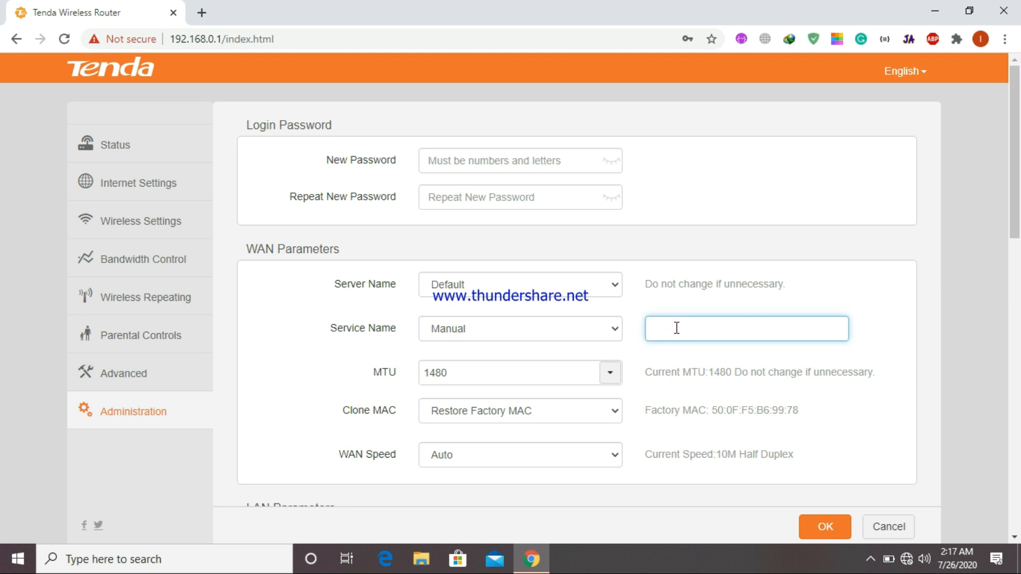
text(advs)
click(837, 532)
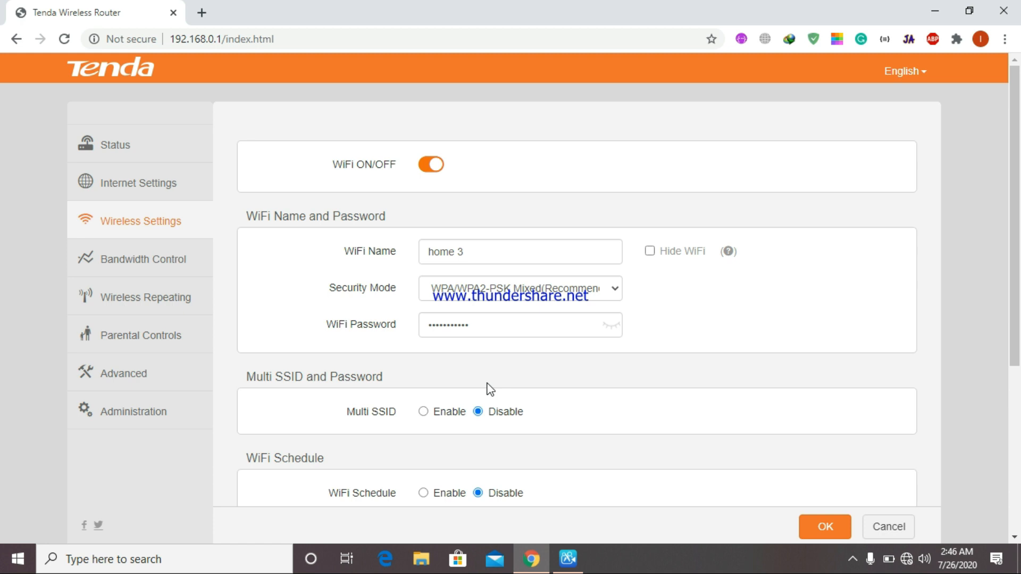
- Repeat the Home 1 network in WISP mode with its password, save, and confirm the router restart
click(189, 302)
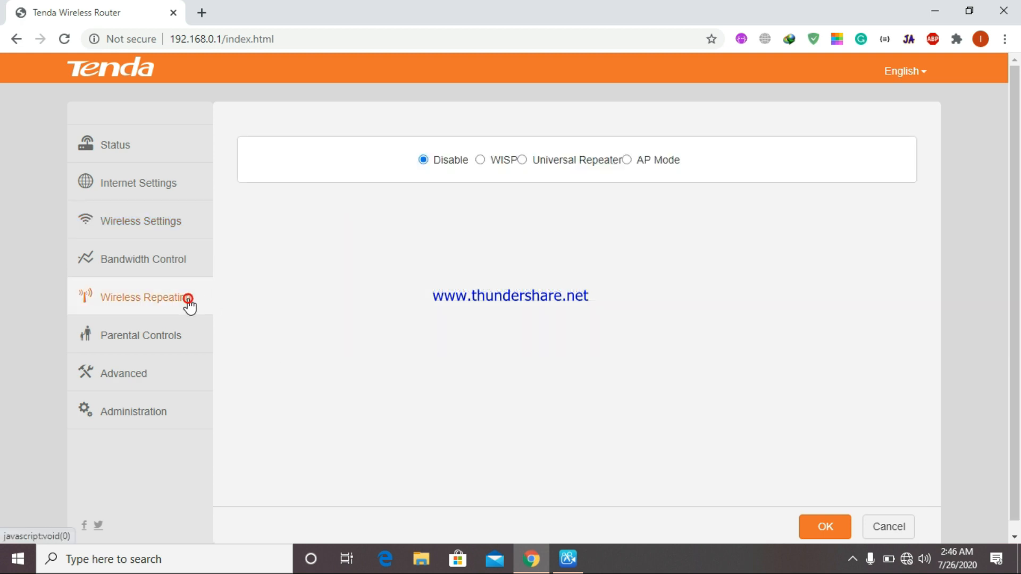
click(481, 162)
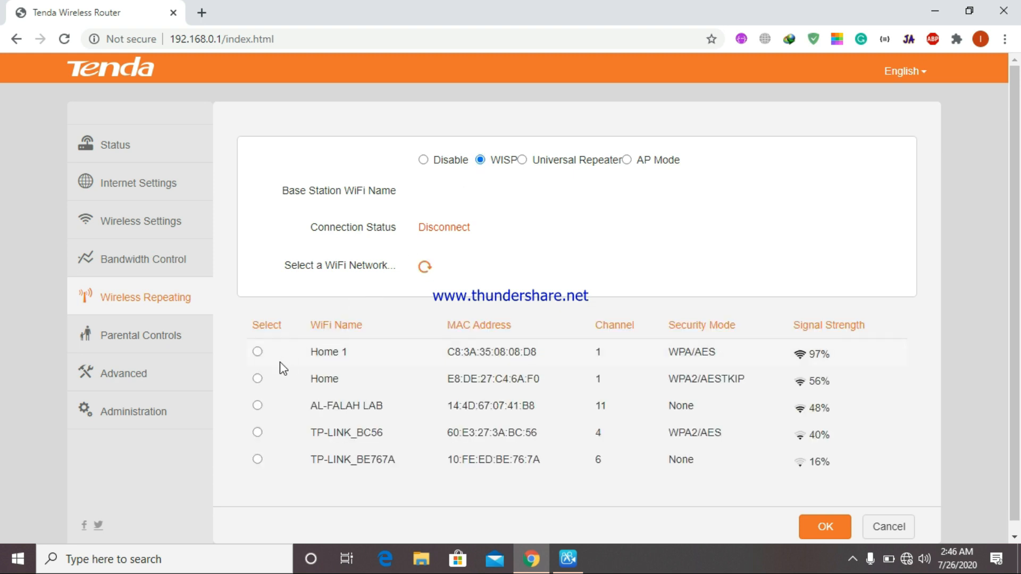
click(257, 352)
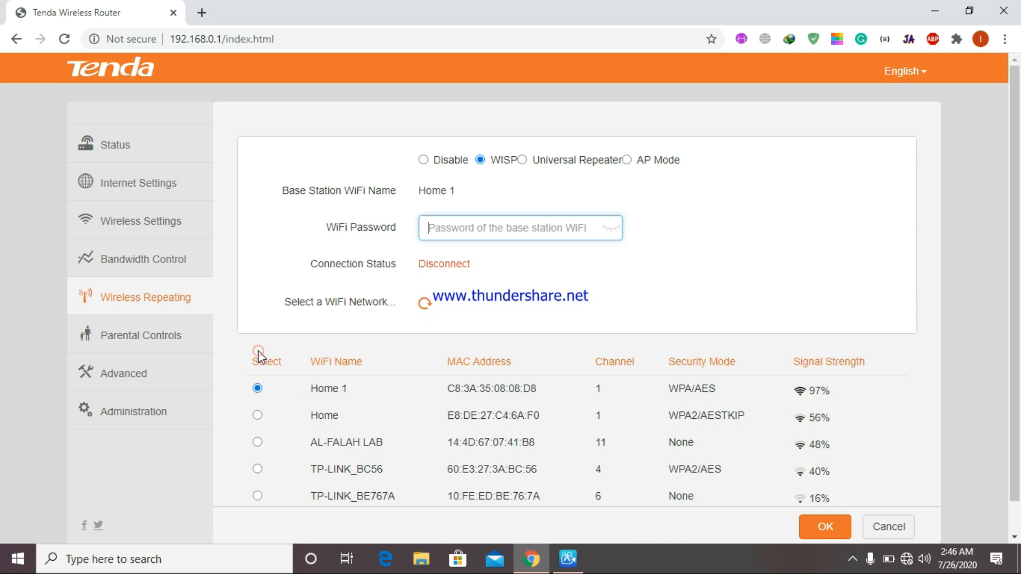
click(465, 232)
text(••••••)
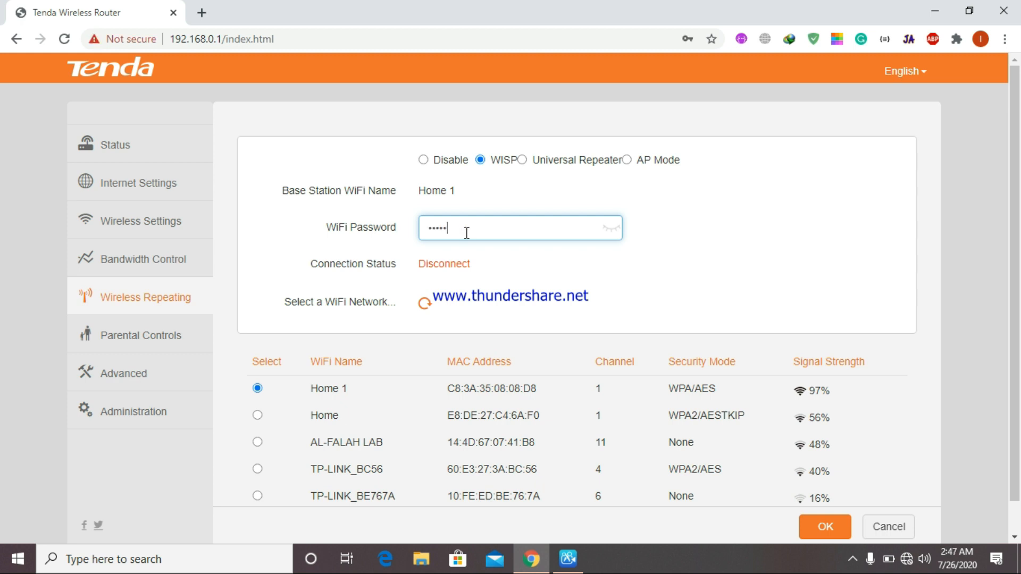
text(••••)
click(808, 531)
click(450, 303)
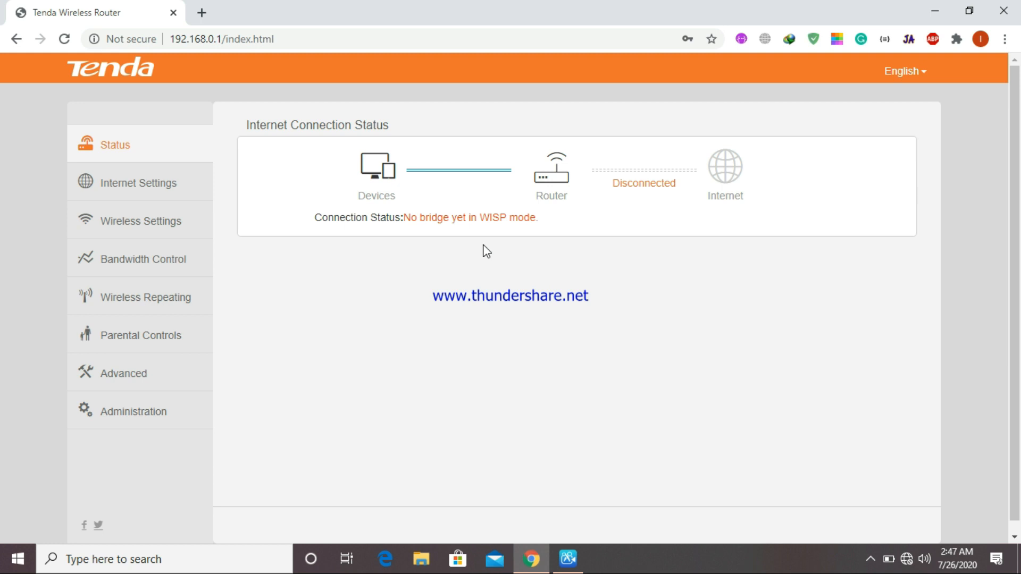
- Recheck the WISP base-station password and the PC's nearby WiFi list, then open a new Chrome tab
click(194, 312)
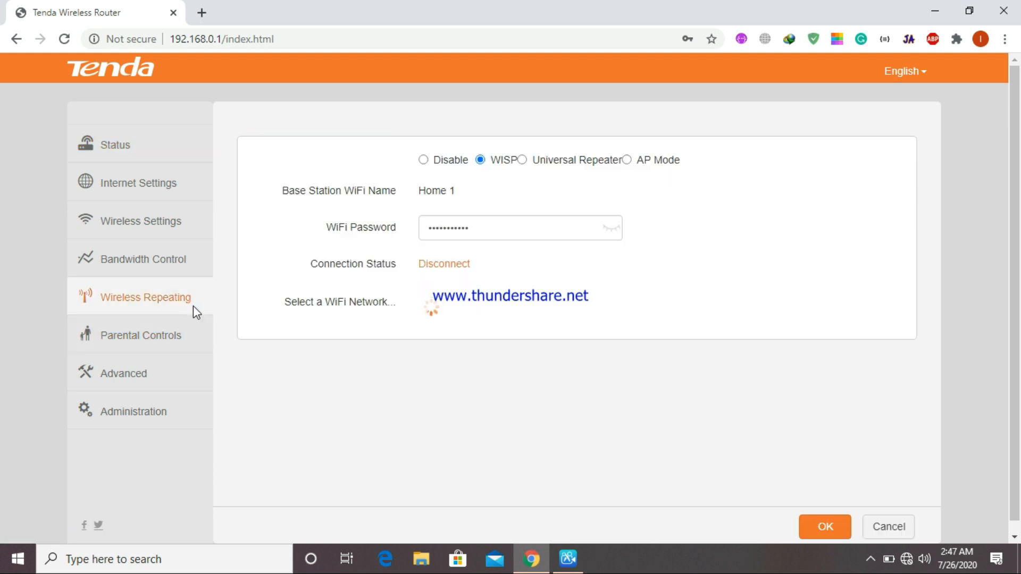
click(490, 231)
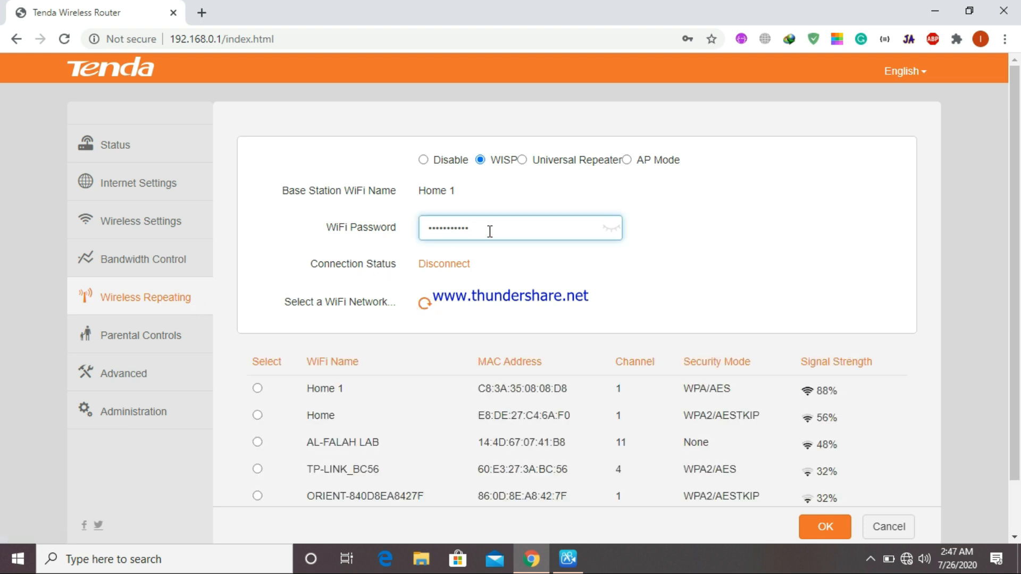
click(907, 559)
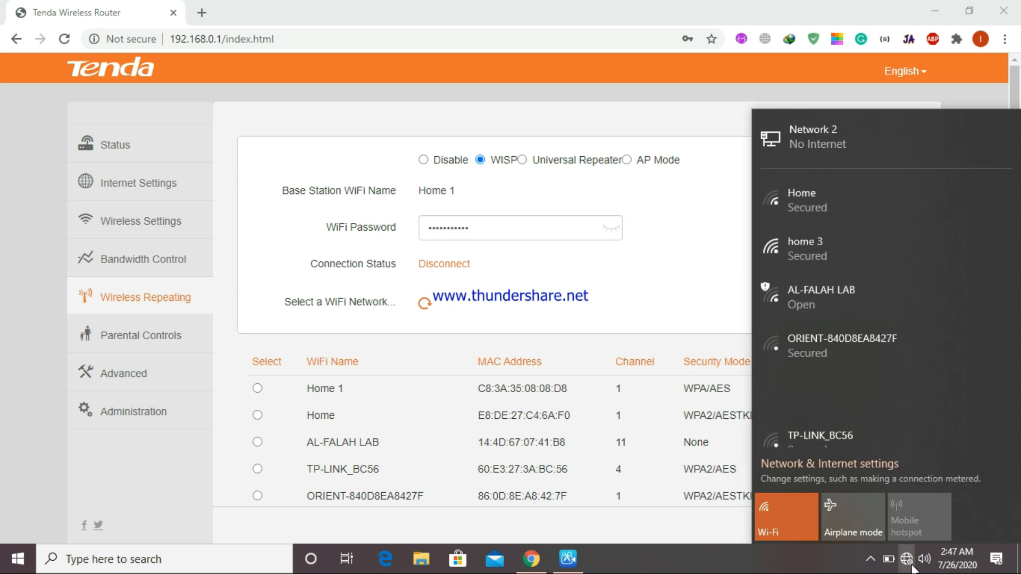
click(911, 566)
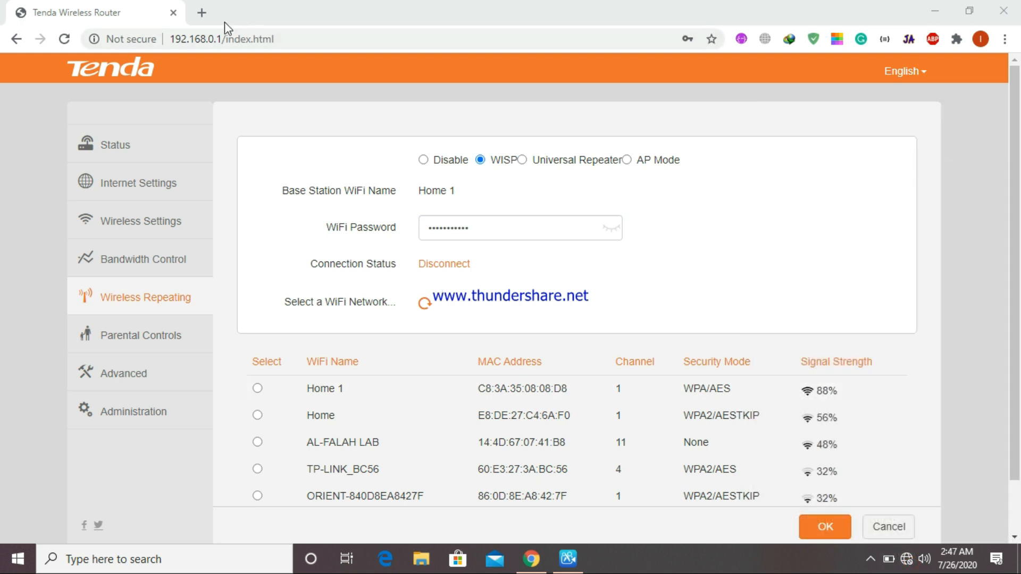
click(202, 13)
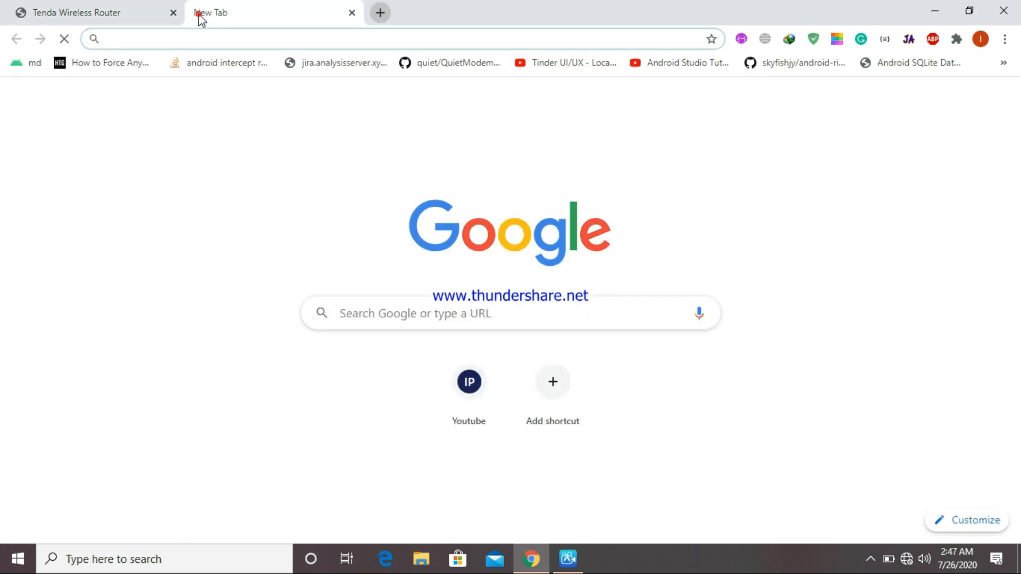
- Load YouTube from the 'you' suggestion to test internet access, then close its tab
text(you)
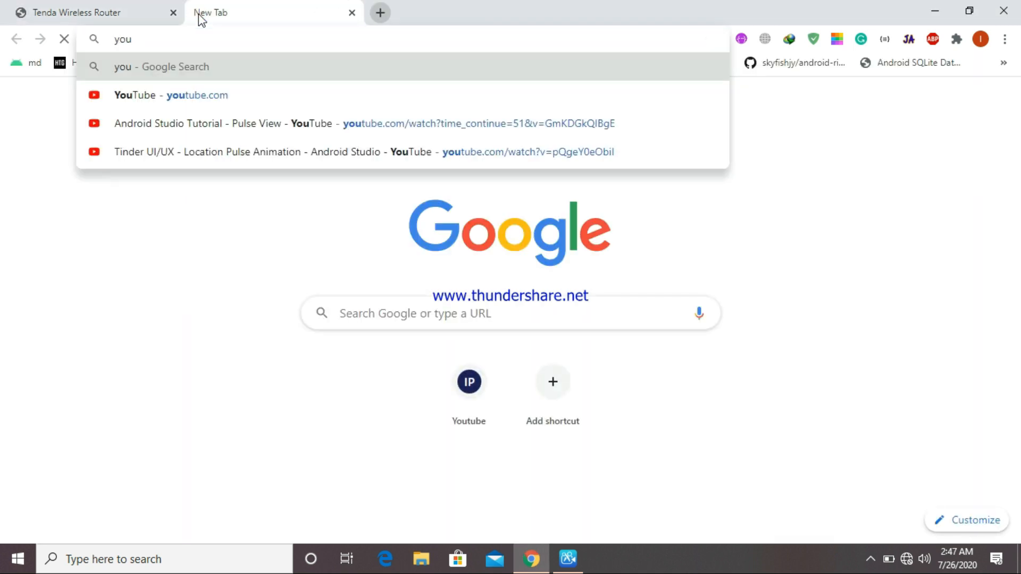
key(Down)
key(Return)
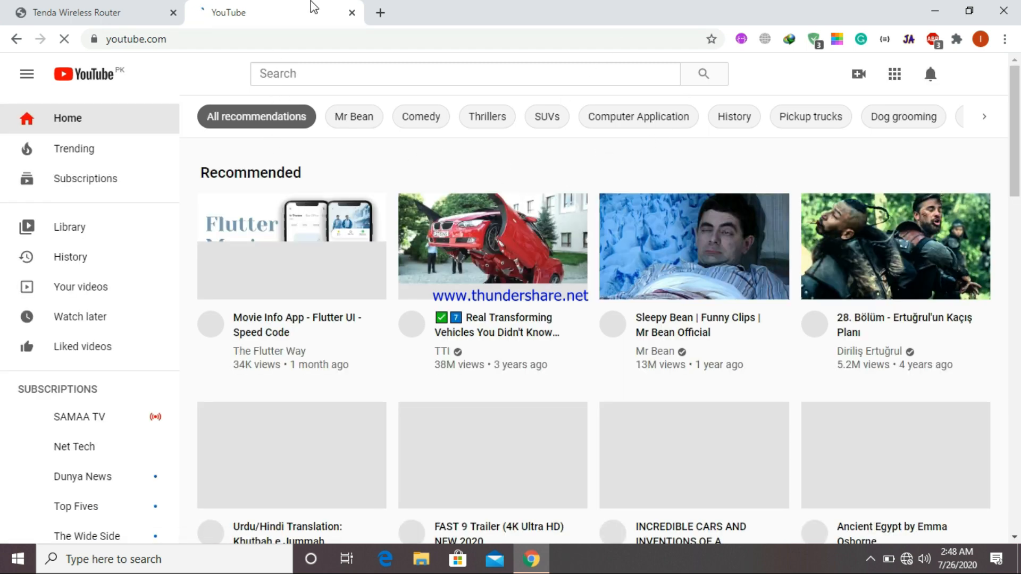
click(351, 13)
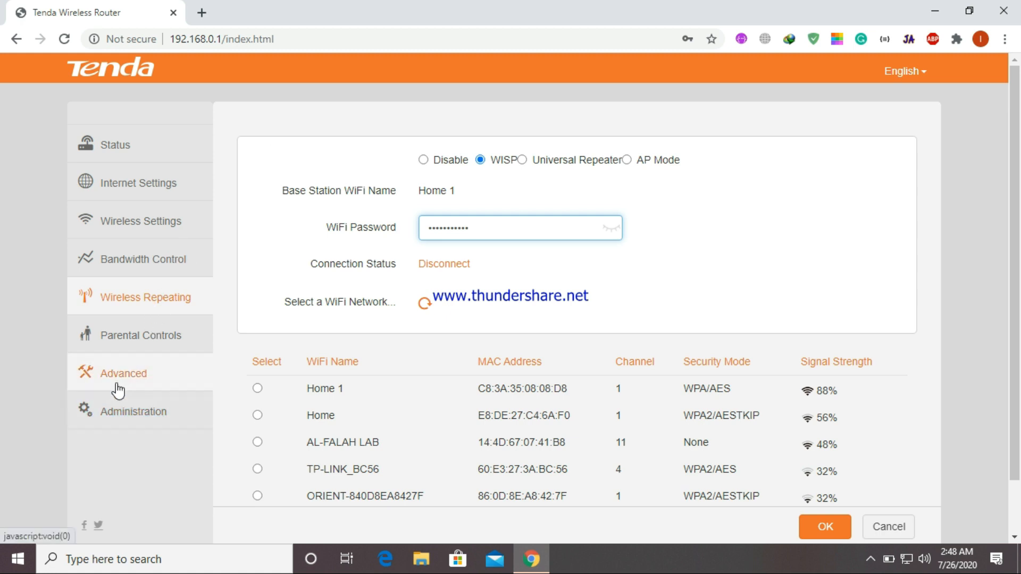
- Change the LAN IP from 192.168.0.1 to 192.168.3.1 and confirm the new login IP
click(127, 414)
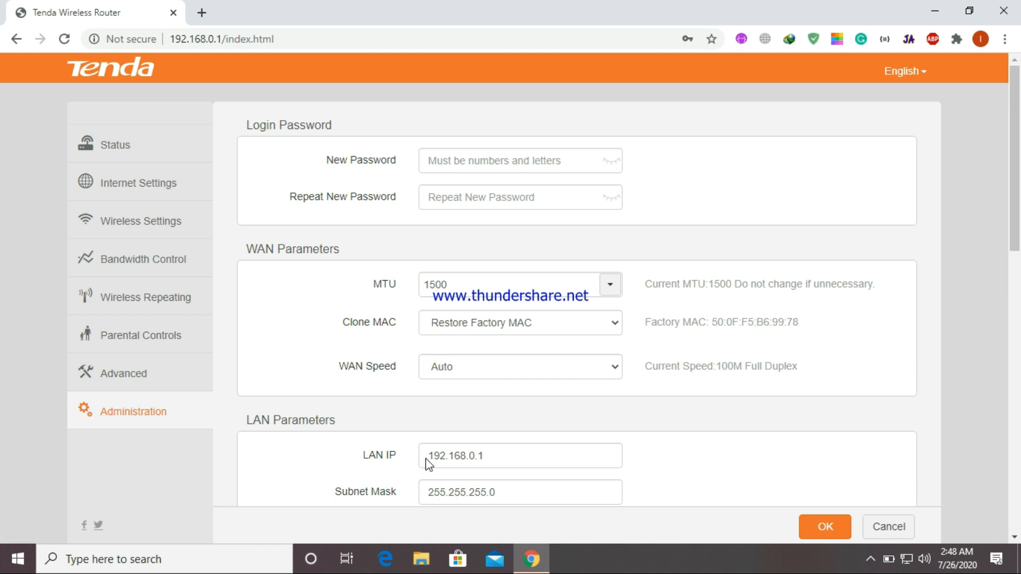
click(473, 458)
key(BackSpace)
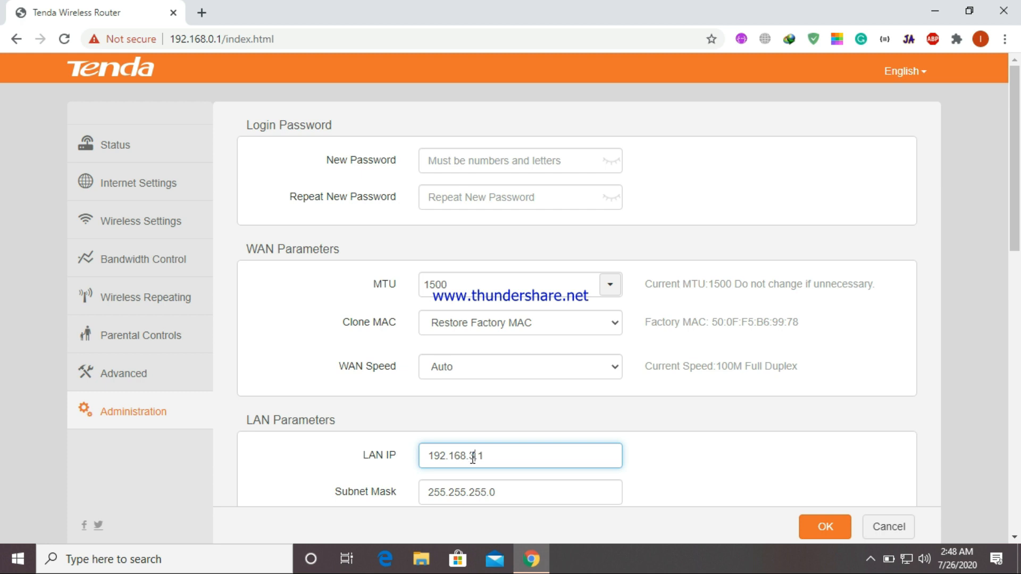
click(847, 532)
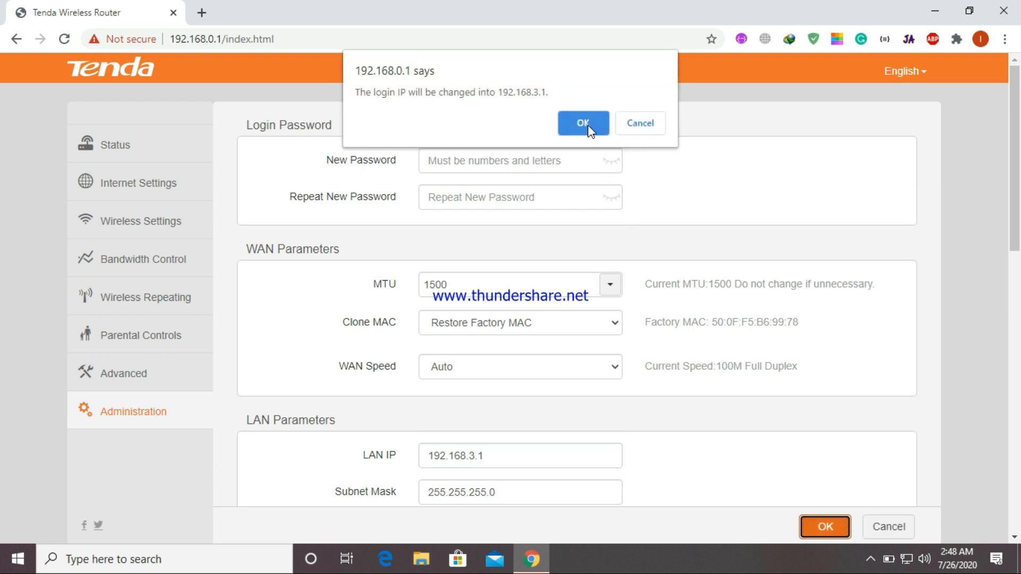
click(588, 126)
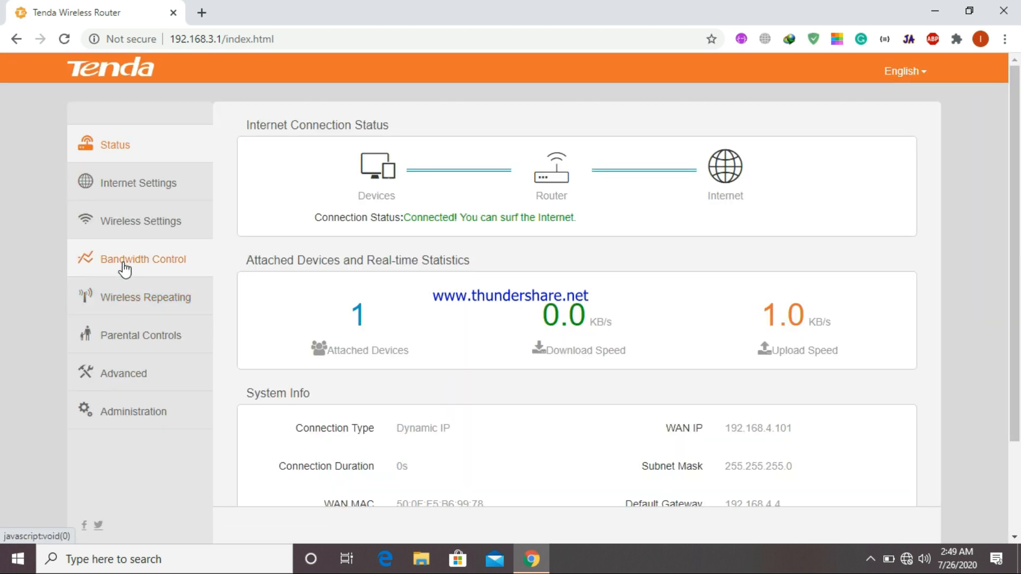
- Refresh the admin at 192.168.3.1 and open Bandwidth Control listing the desktop and phone
click(125, 266)
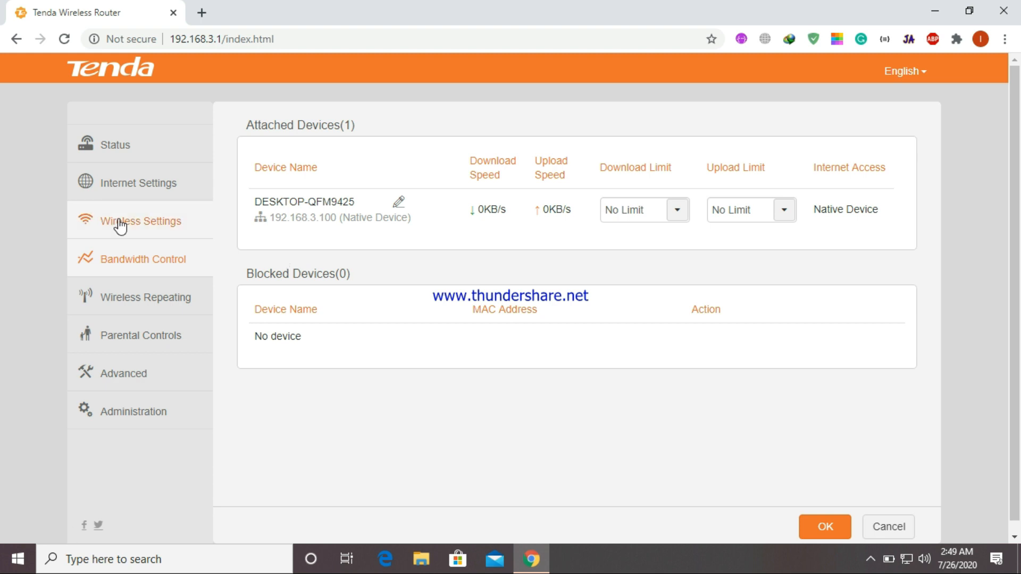
click(66, 45)
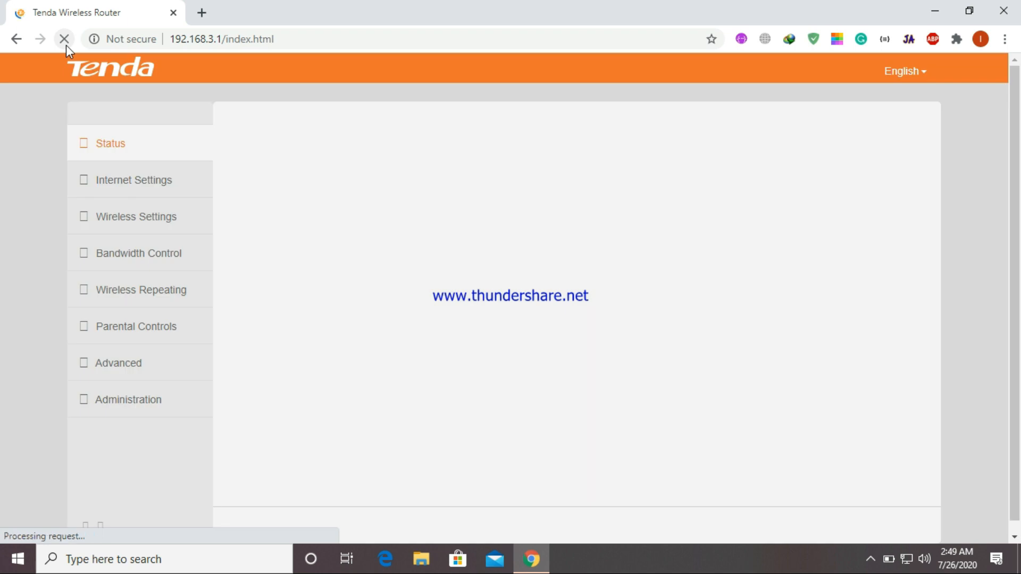
click(124, 267)
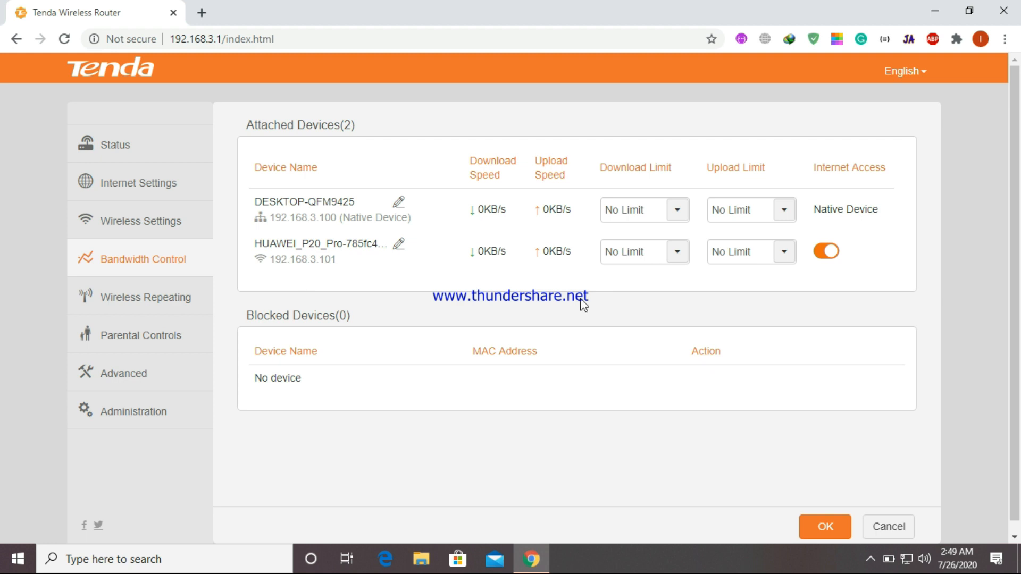
click(683, 258)
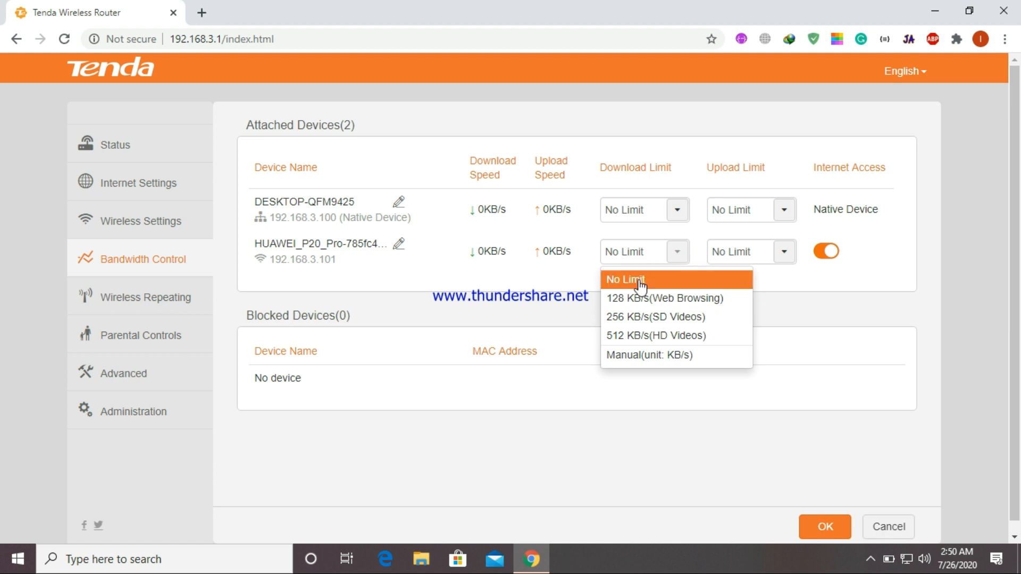
double_click(639, 357)
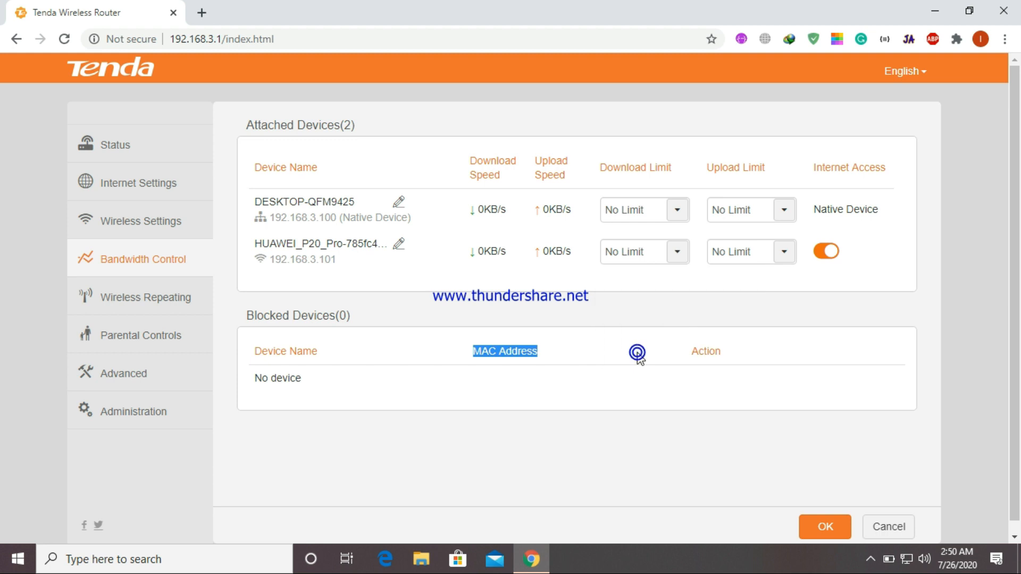
click(674, 255)
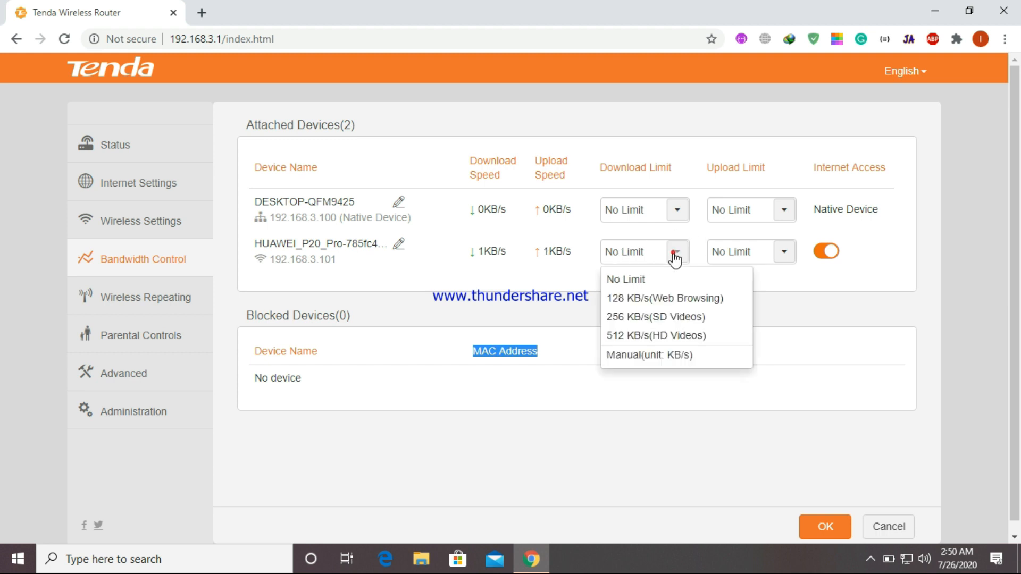
click(631, 355)
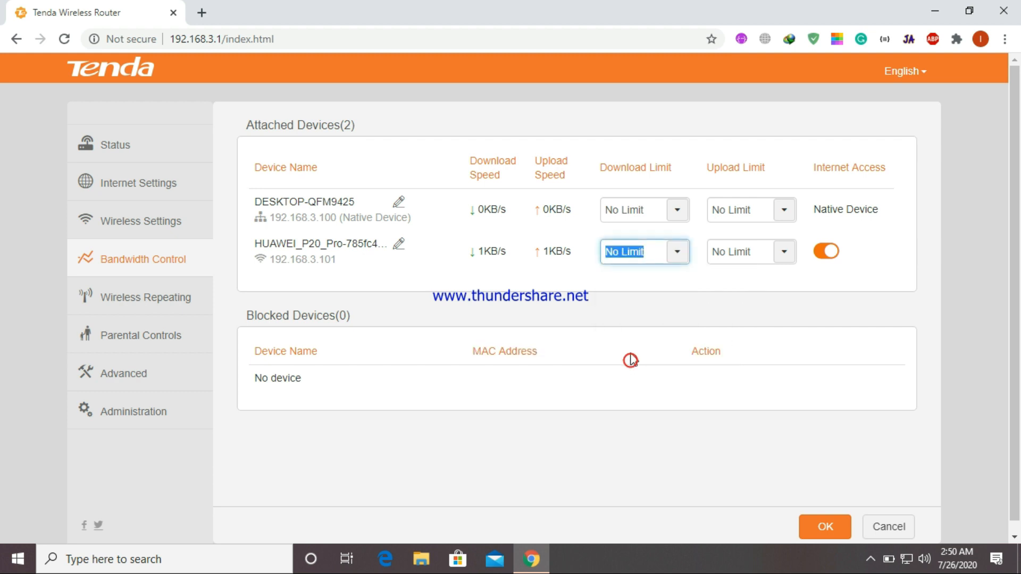
click(787, 254)
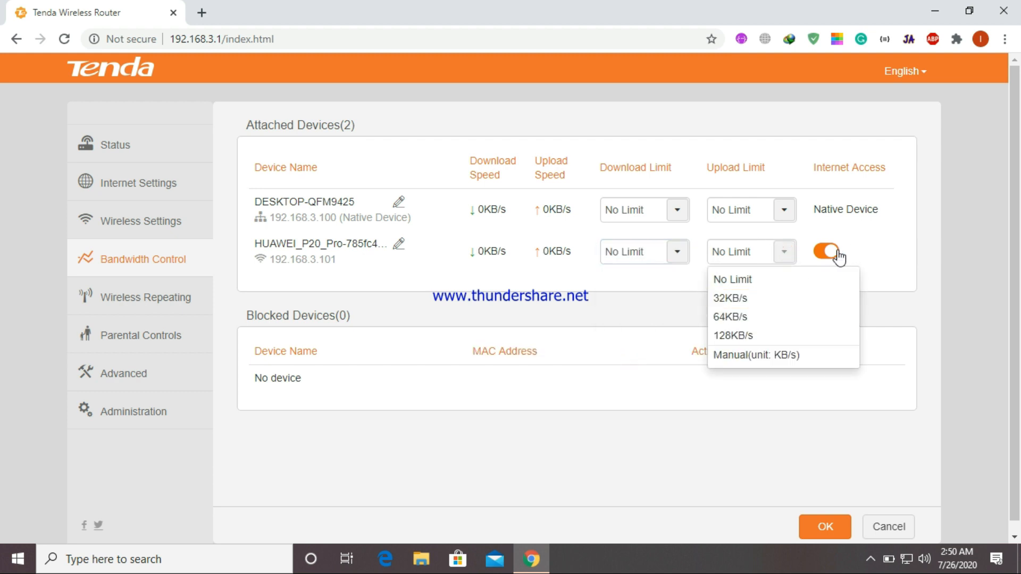
click(836, 254)
click(779, 253)
click(743, 354)
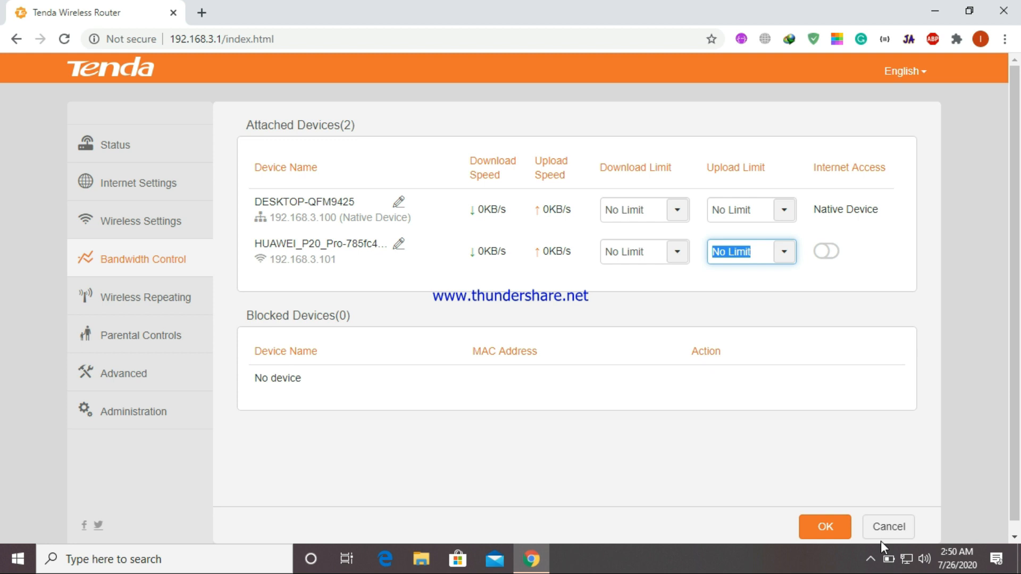
click(830, 249)
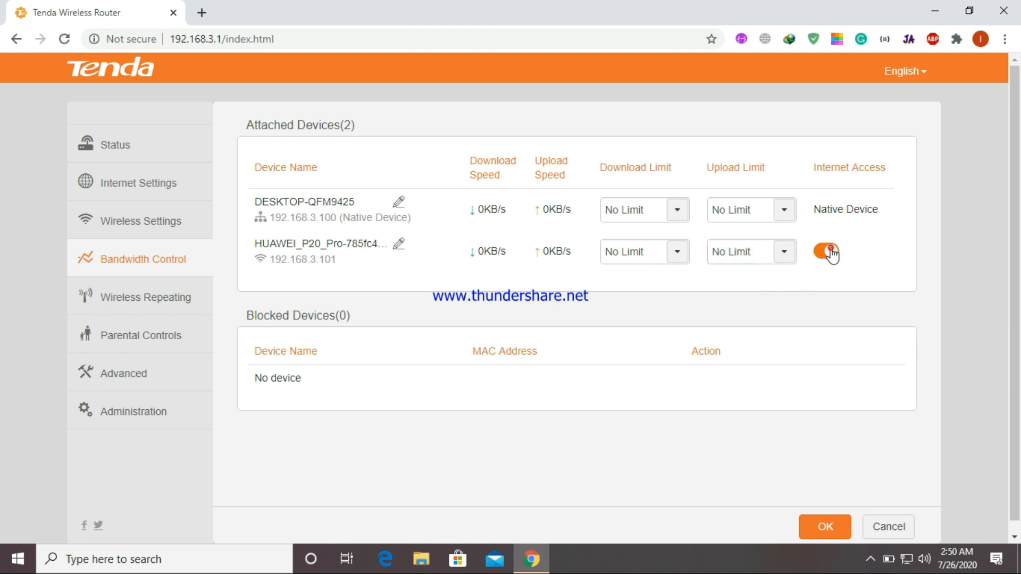
- Cap the phone at 192.168.3.101 to 512 KB/s download and 64 KB/s upload, and save
click(673, 257)
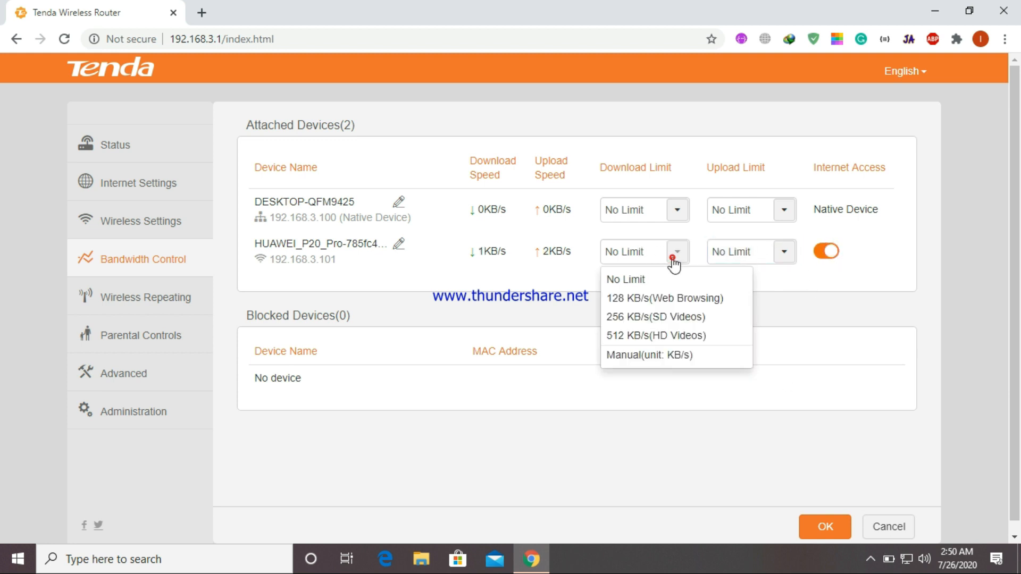
click(631, 335)
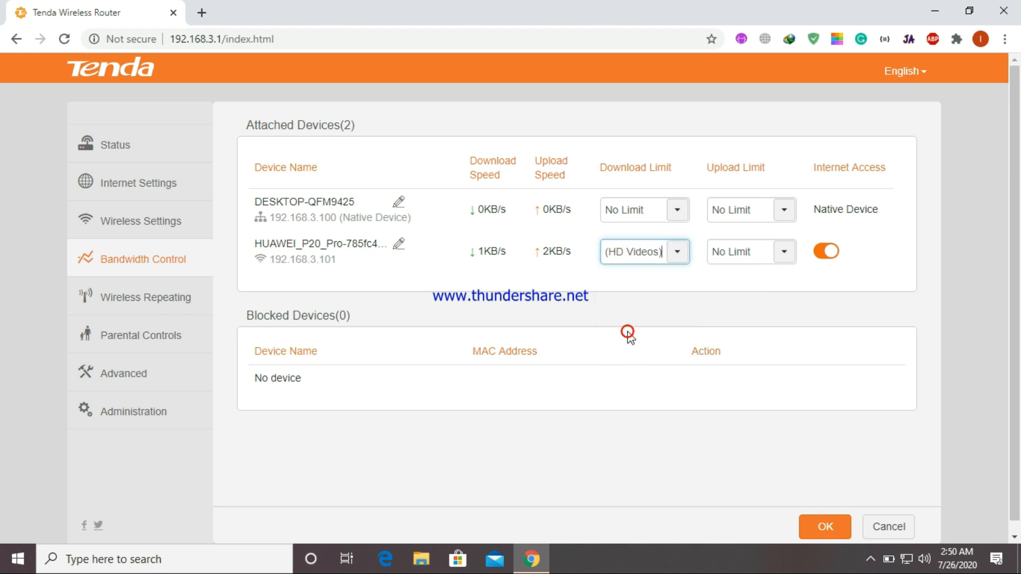
click(782, 255)
click(756, 316)
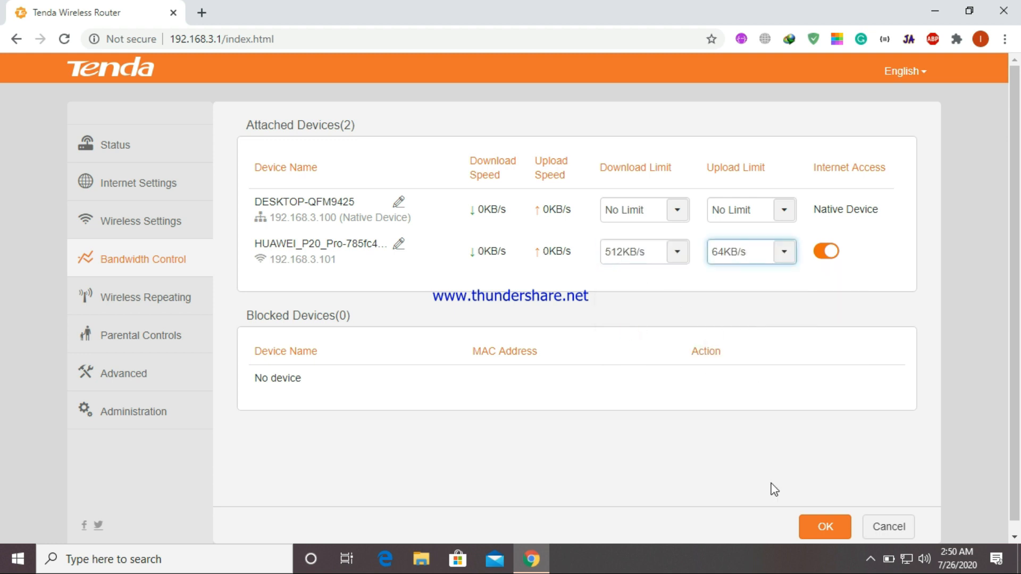
click(817, 527)
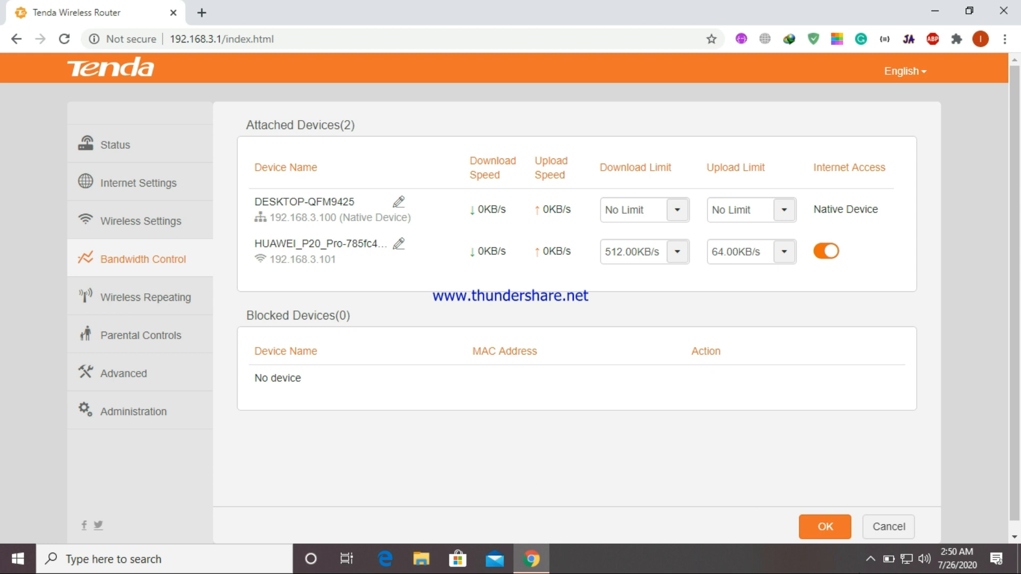
click(870, 564)
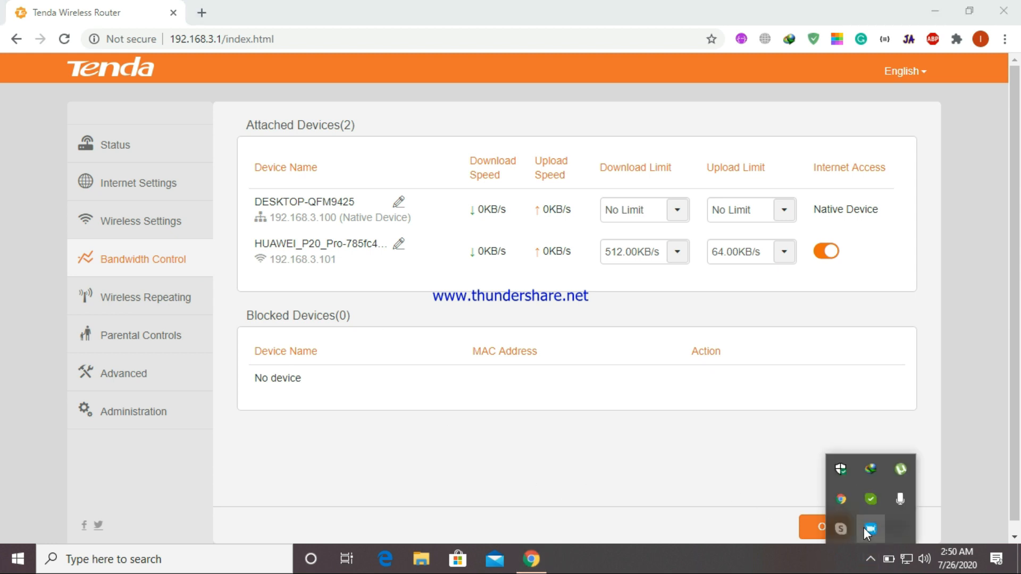